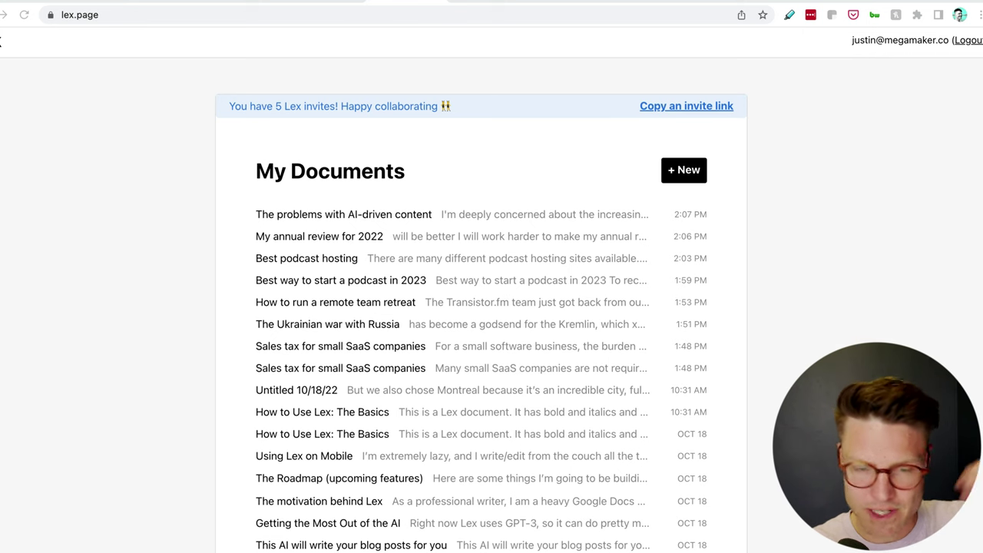
Look at the Google results for gpt-3 and return to the Lex document list.
left_click(496, 2)
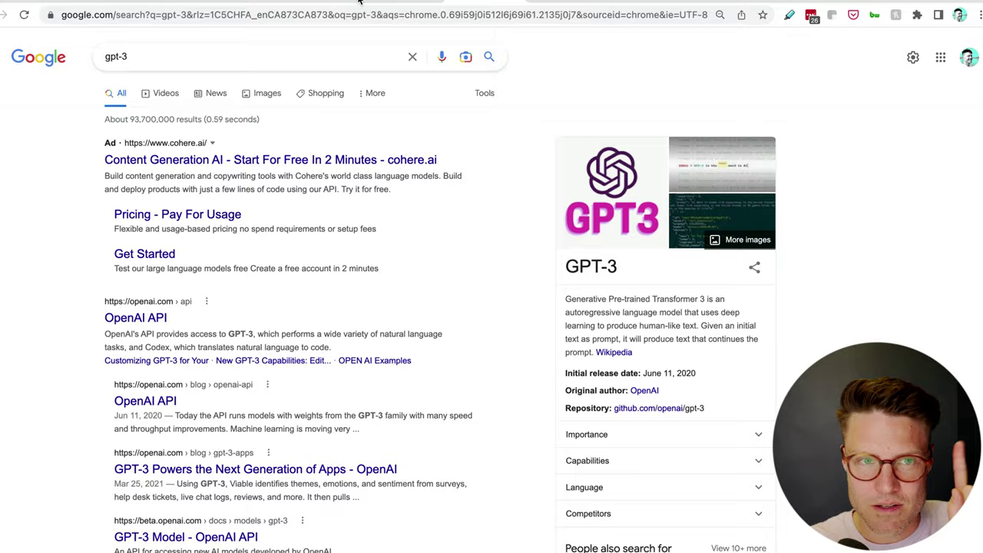
left_click(386, 2)
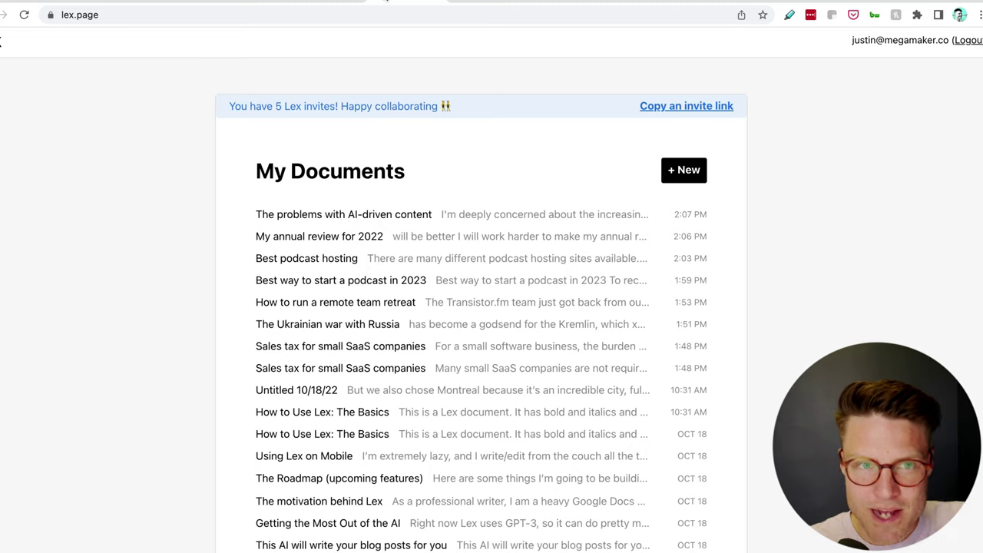
left_click(327, 3)
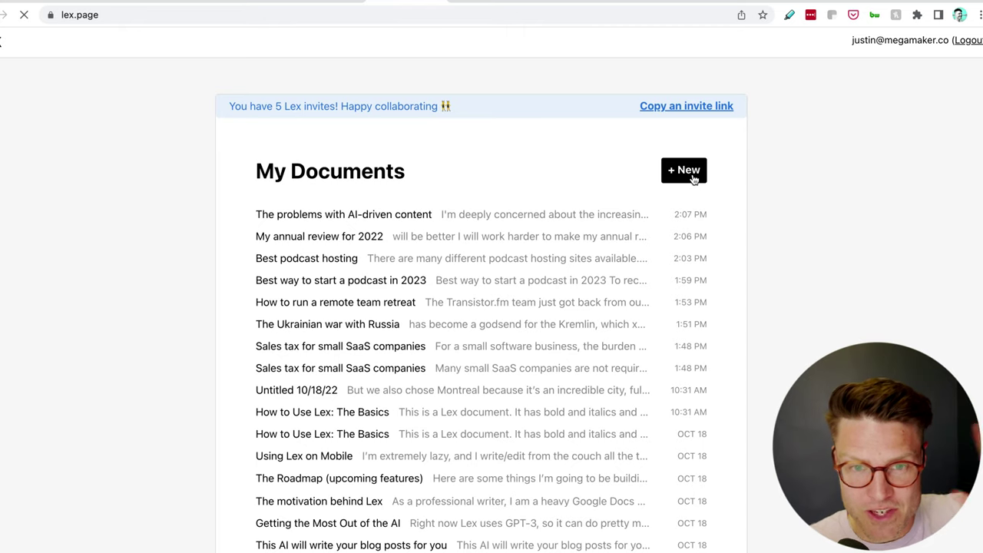
Create a new document and title it "How to get your podcast on Spotify".
left_click(693, 175)
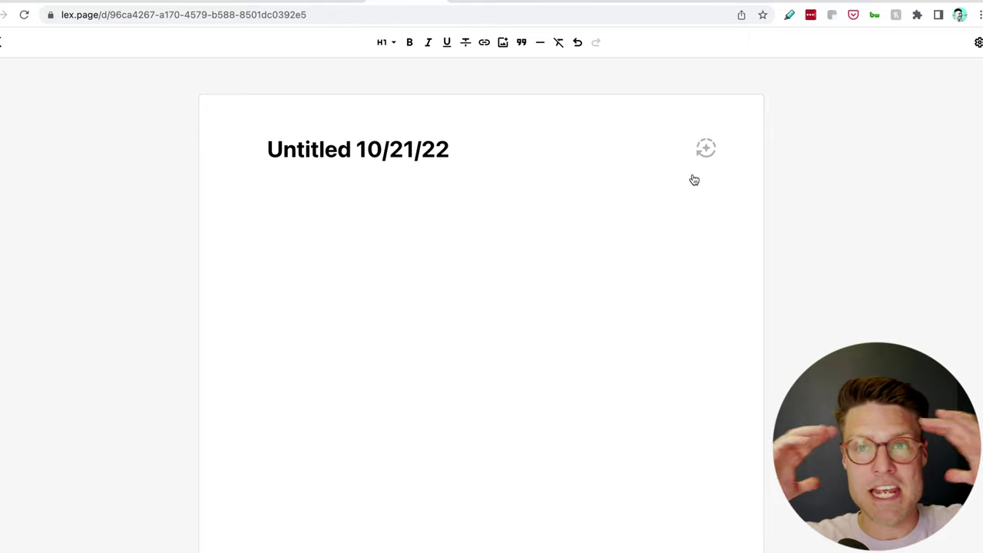
left_click_drag(496, 162, 123, 129)
type("H")
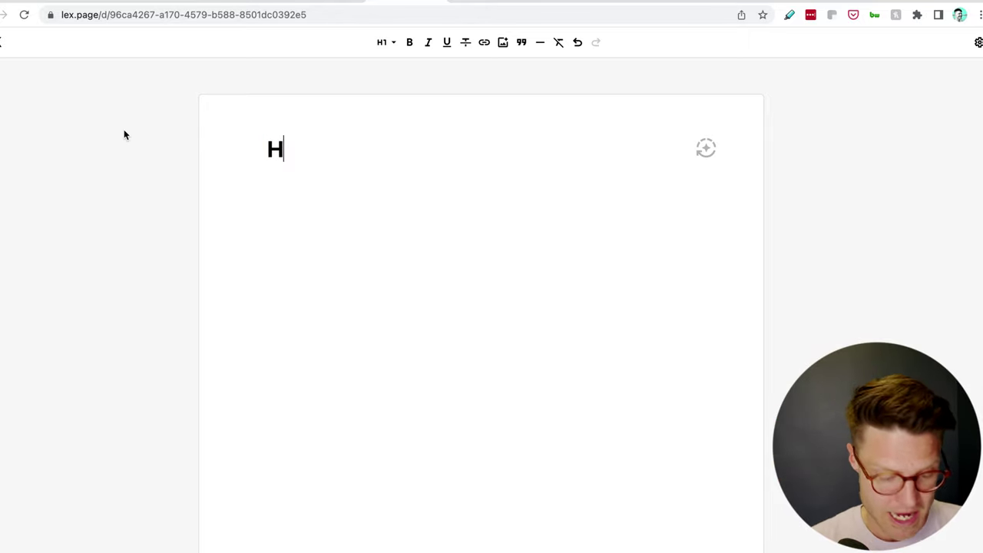
type("ow to get your podcast o")
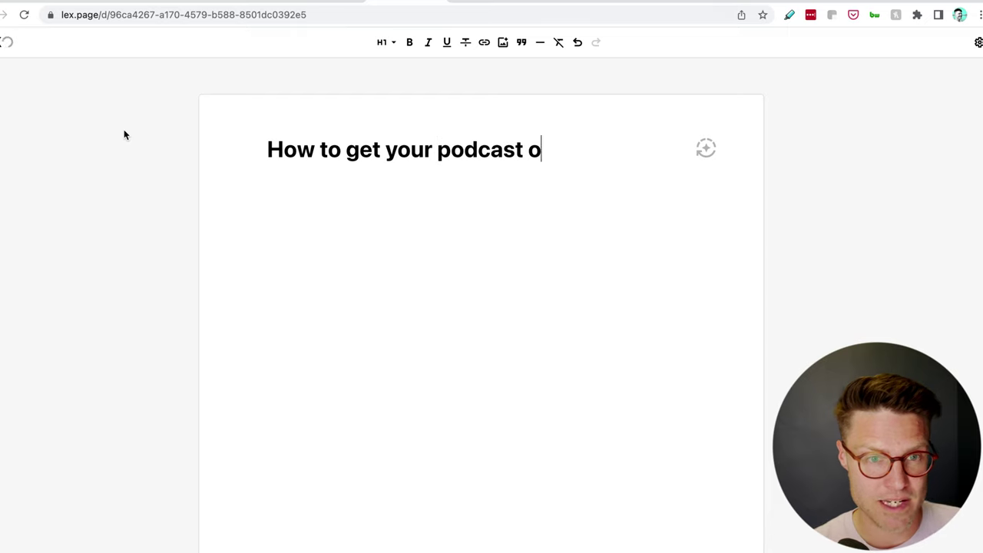
type("n Spotify")
Trigger AI writing with +++ on the first body line below the title.
key("Return")
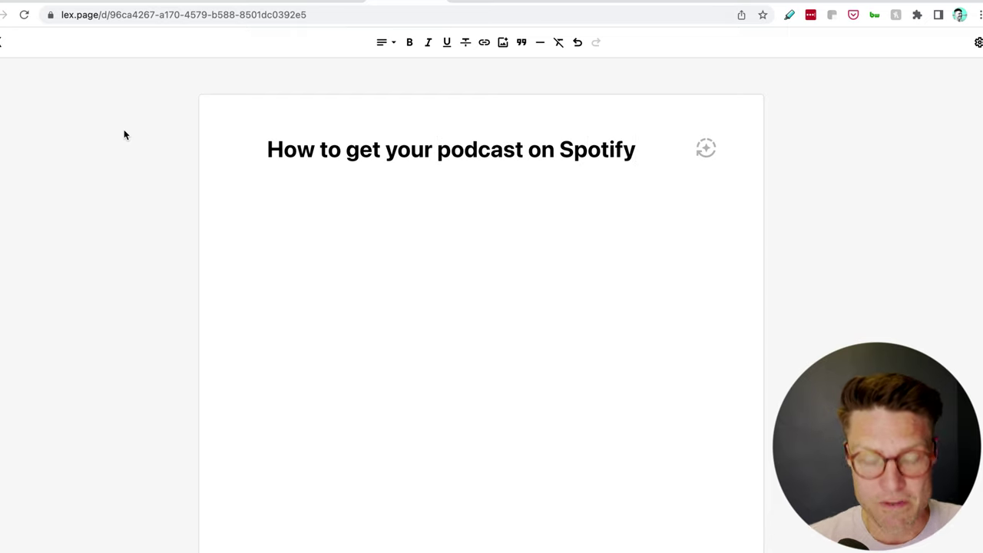
type("++")
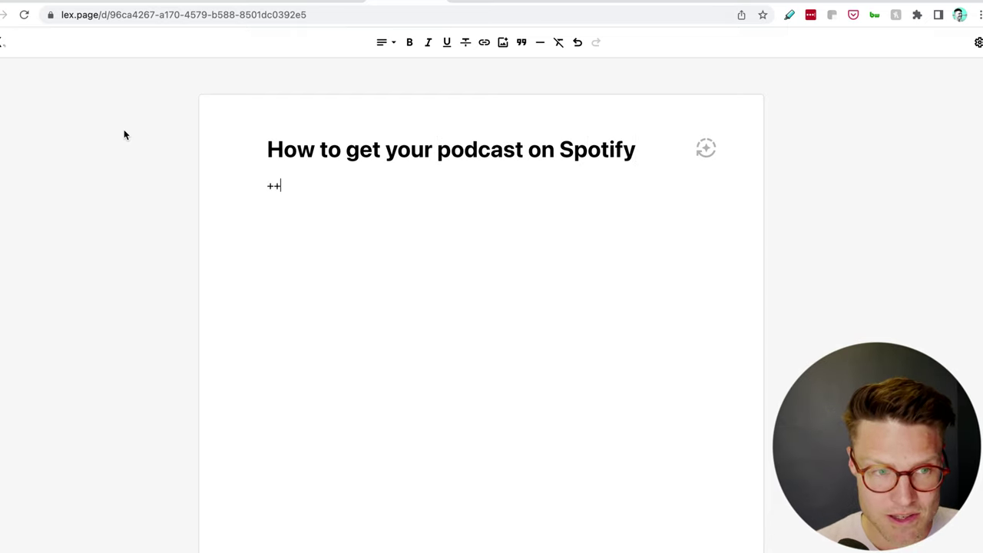
type("+")
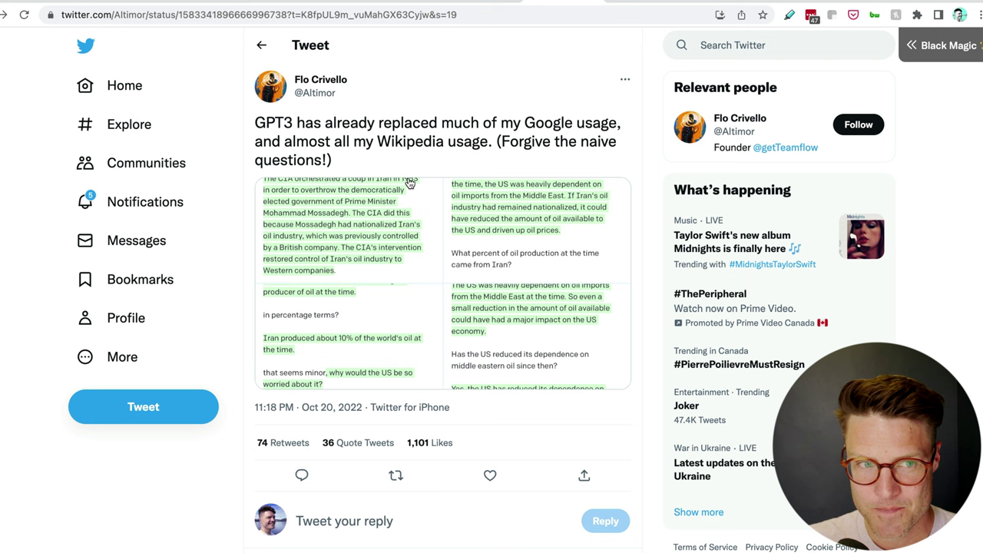
Open the screenshots in the tweet about GPT3 replacing Google and advance to the second image.
left_click(345, 217)
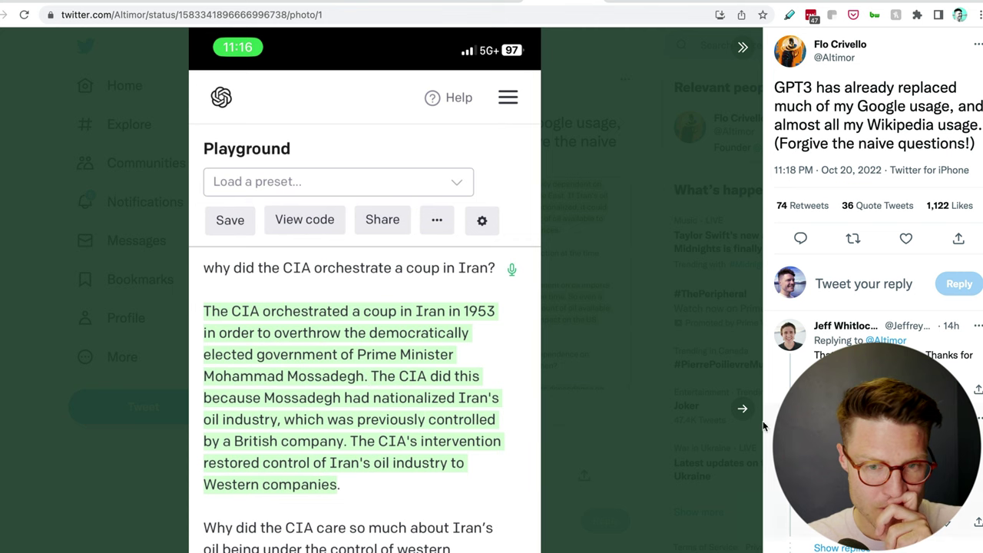
left_click(742, 408)
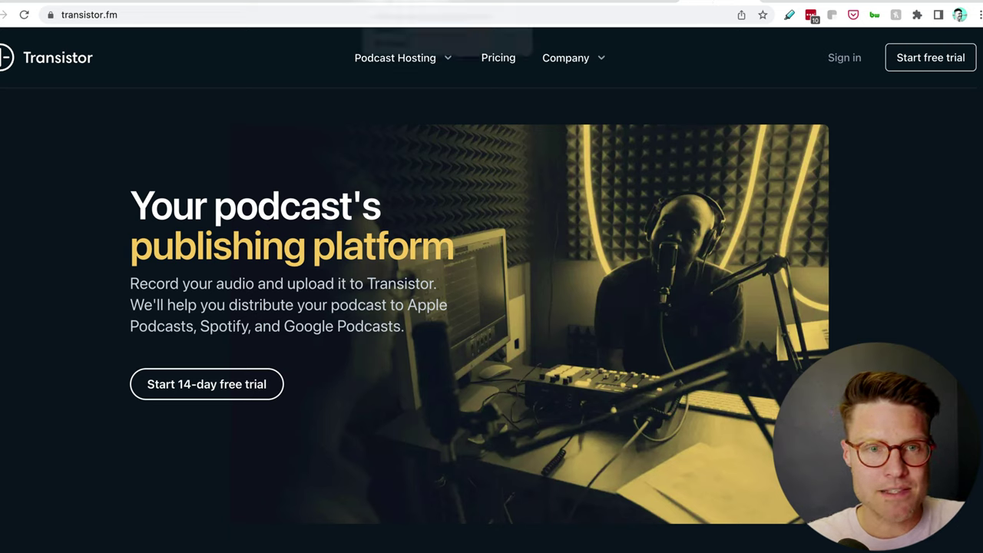
Switch back to Lex and open the "Best podcast hosting" document from the document list.
left_click(396, 6)
left_click(2, 46)
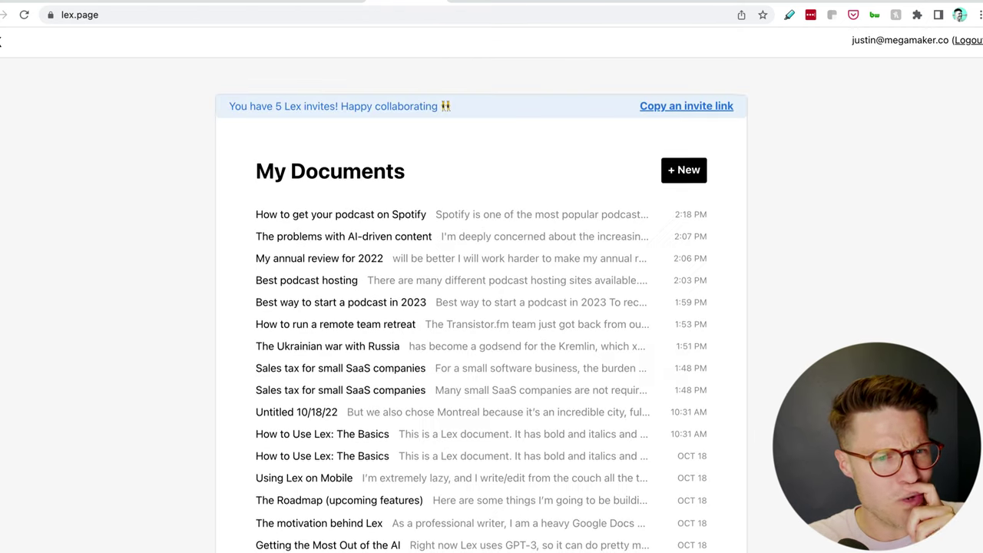
left_click(315, 281)
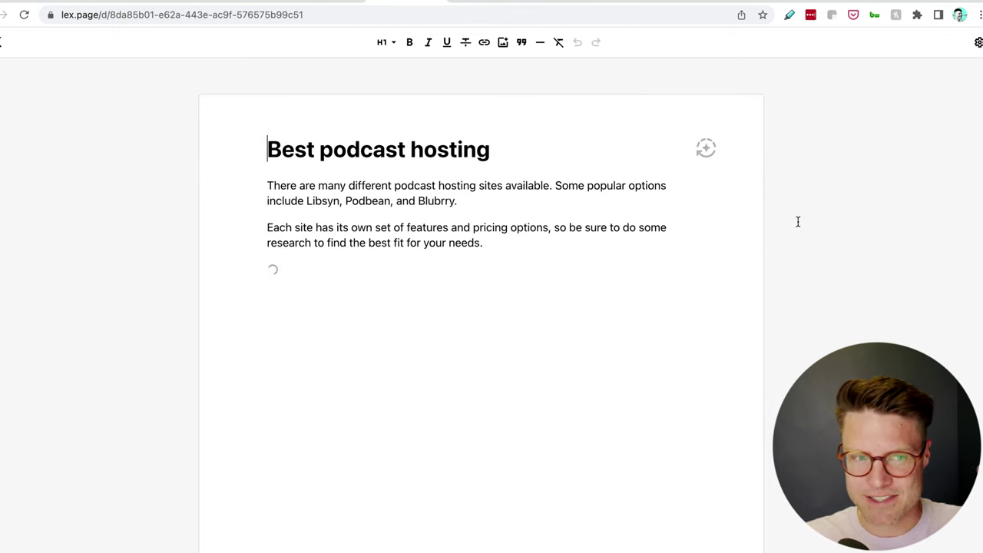
Examine the AI-written text, highlighting the hosting providers "Libsyn, Podbean, and Blubrry." and the document title.
left_click_drag(492, 200, 307, 201)
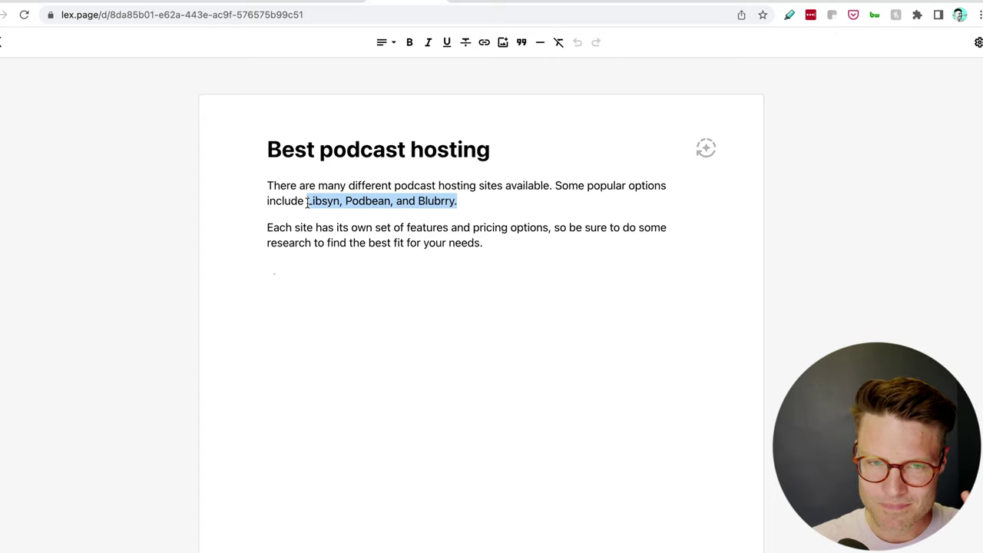
left_click(479, 201)
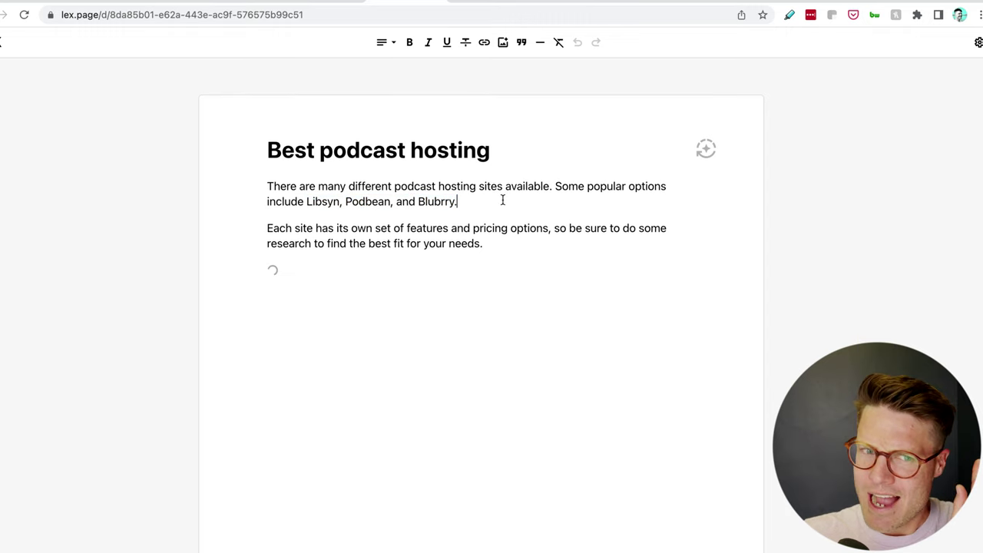
scroll(453, 204, "down", 3)
scroll(441, 205, "up", 3)
left_click_drag(456, 200, 307, 201)
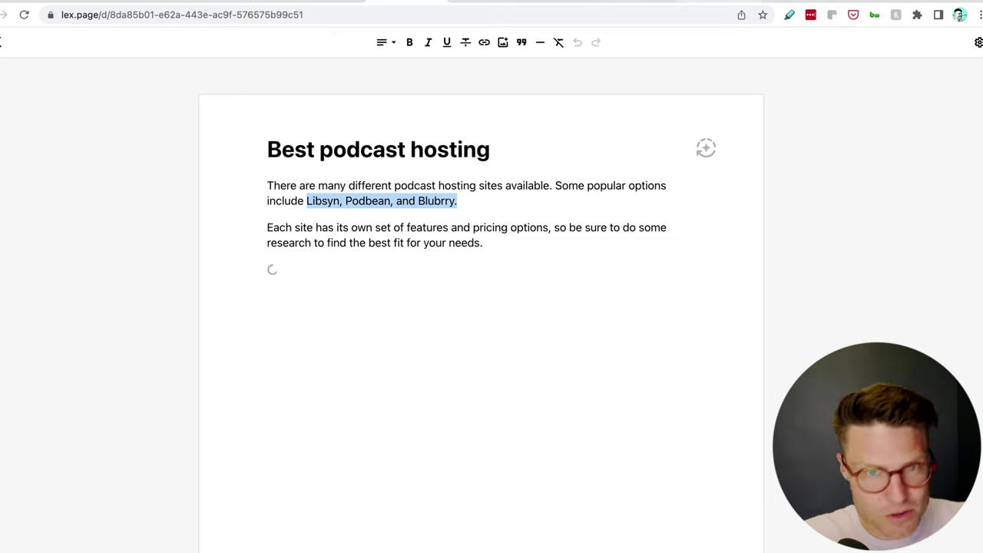
left_click(477, 149)
triple_click(454, 149)
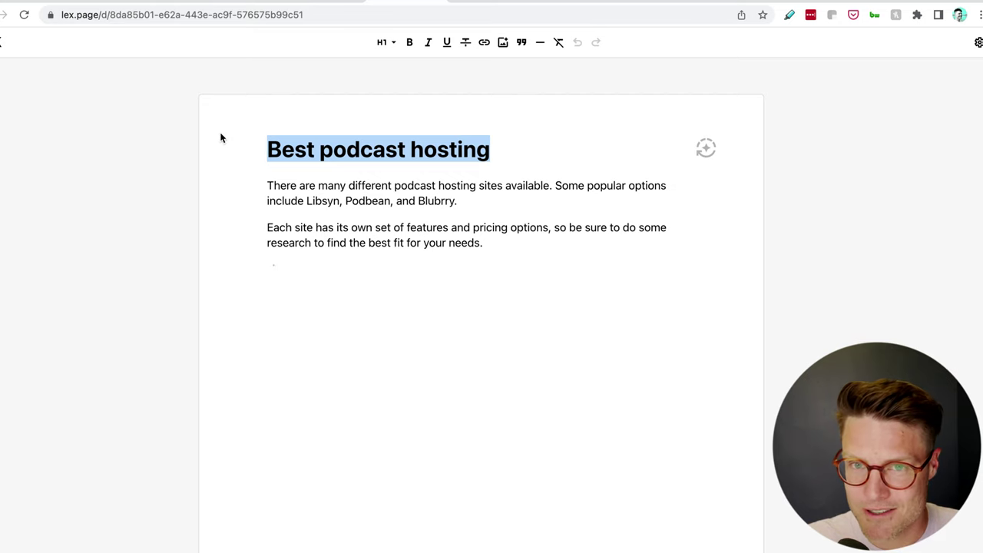
Switch to the Transistor website and open its blog.
left_click(710, 4)
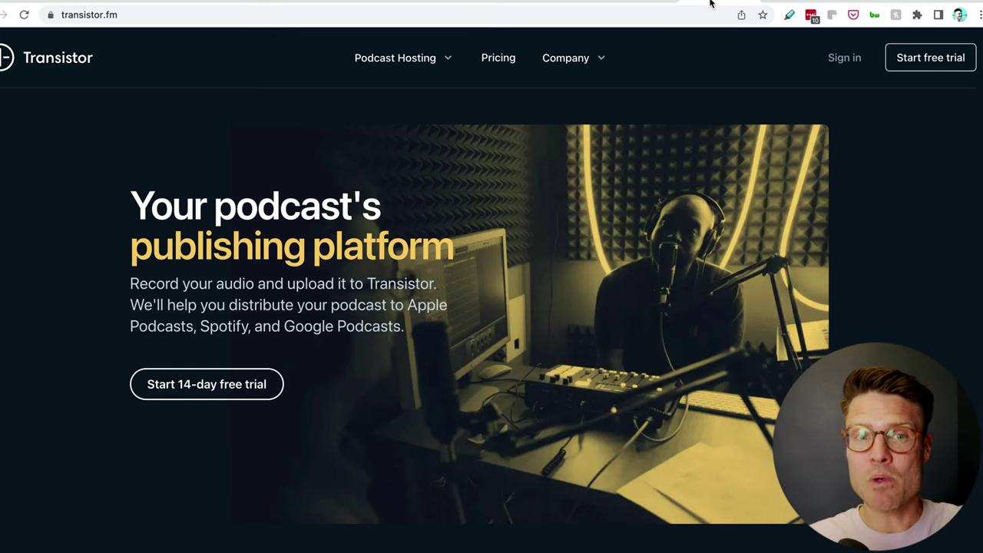
left_click(601, 59)
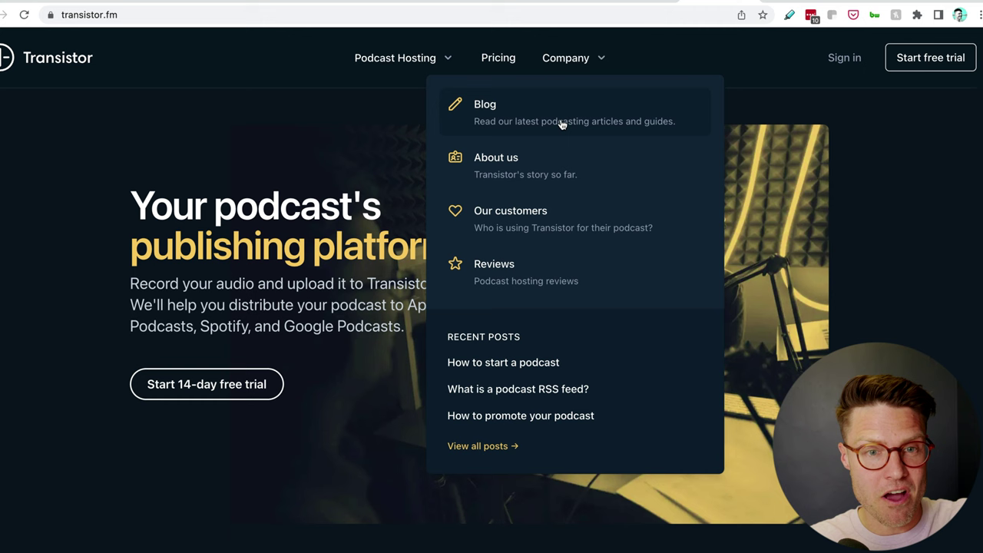
left_click(558, 114)
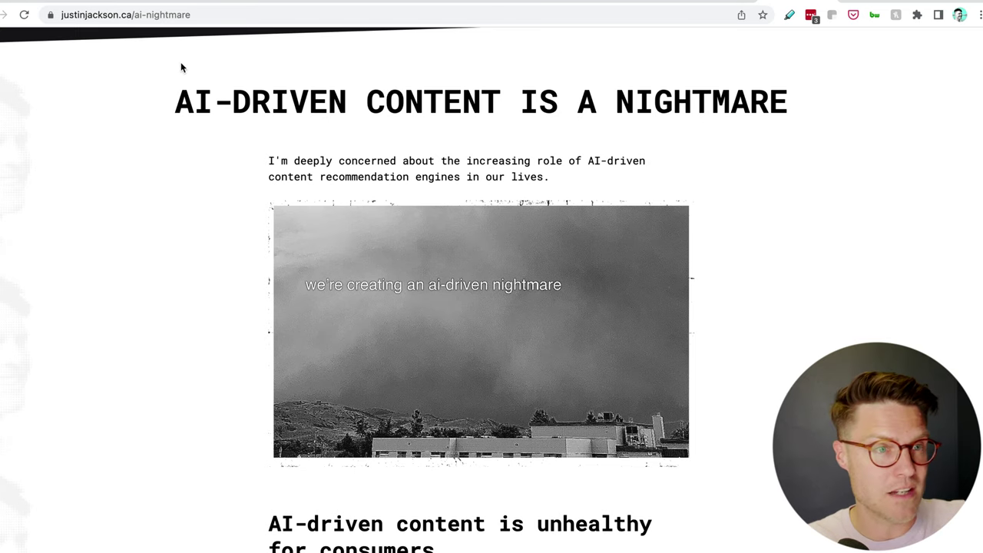
View the article "AI-Driven Content Is a Nightmare" and the Google results for "how to start a podcast".
scroll(235, 138, "up", 1)
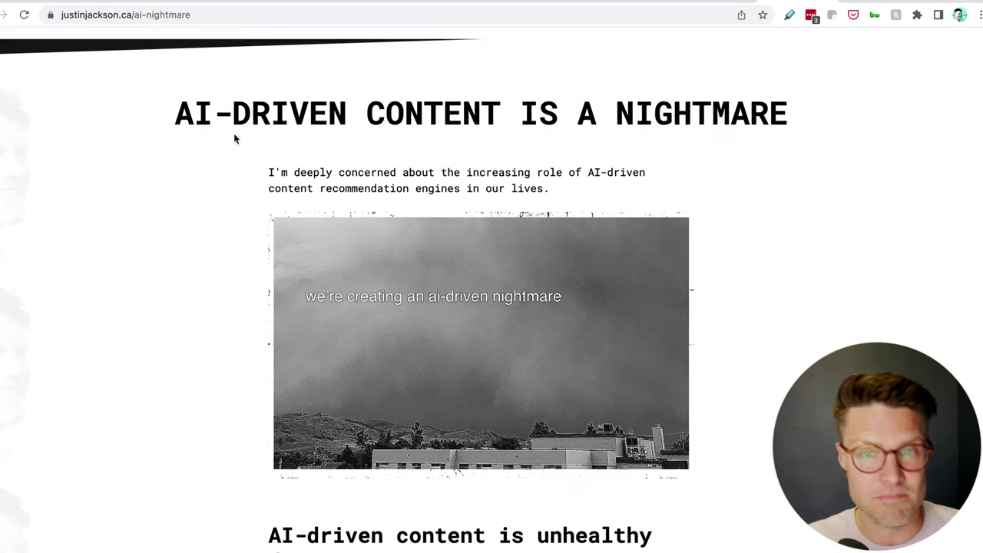
scroll(234, 135, "down", 1)
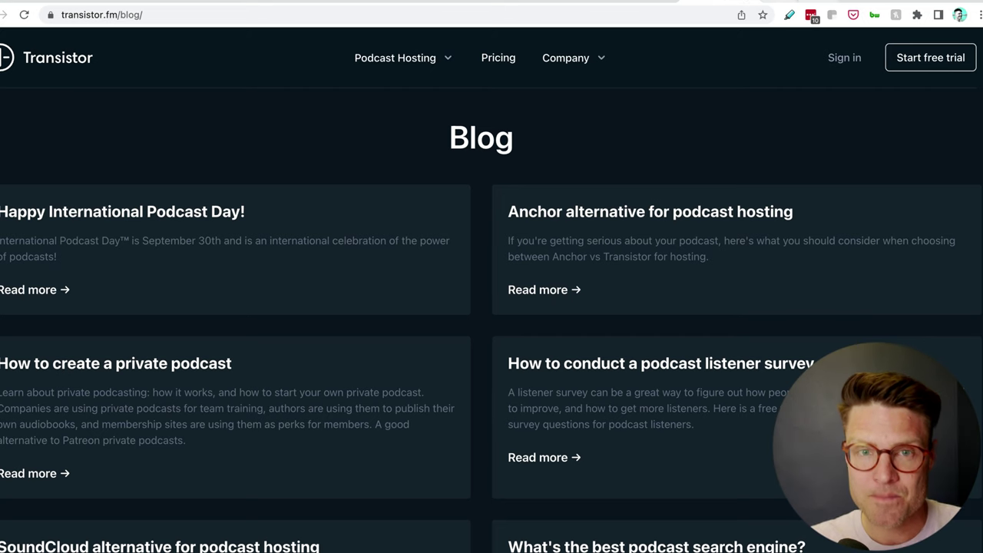
left_click(651, 1)
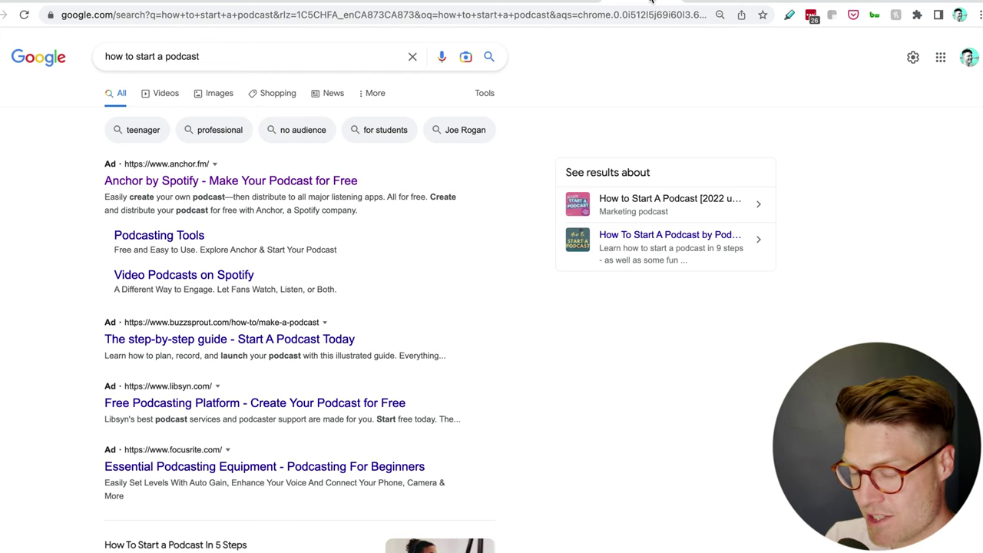
left_click(598, 2)
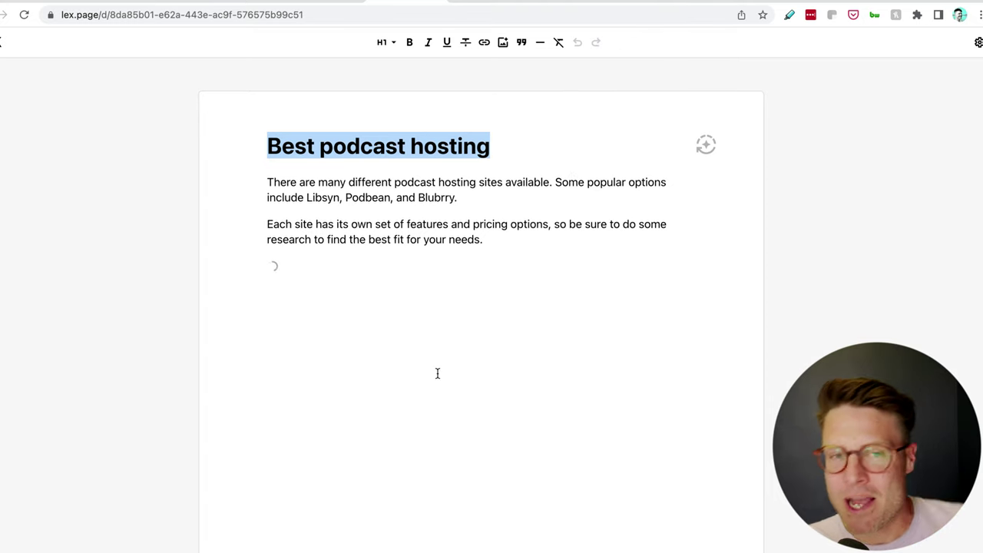
Revisit the open pages for the Transistor blog, the personal website's home page and the GPT3 tweet.
left_click(715, 2)
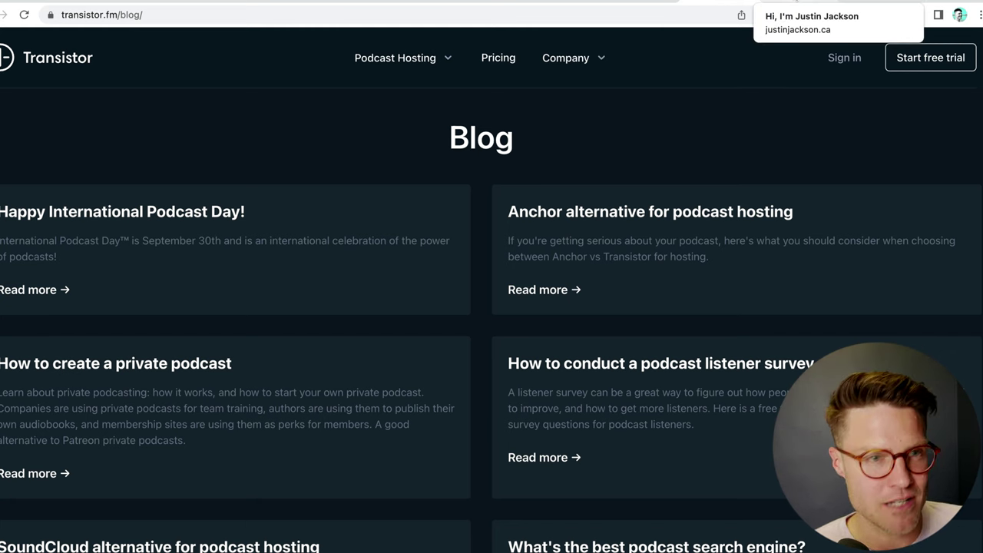
left_click(798, 1)
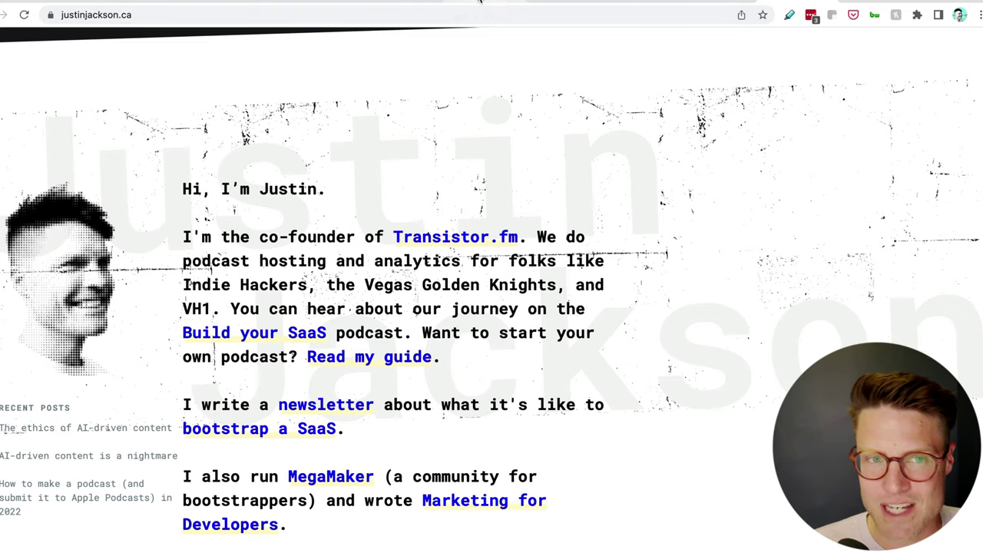
left_click(480, 2)
left_click(480, 3)
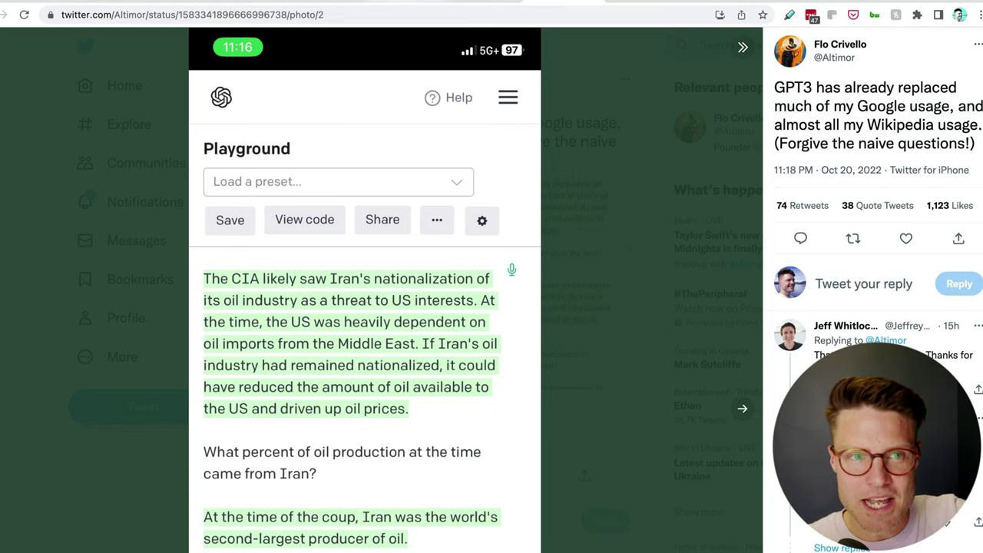
Return to the "Best podcast hosting" document in Lex and highlight its first paragraph and the named hosting providers.
left_click(392, 2)
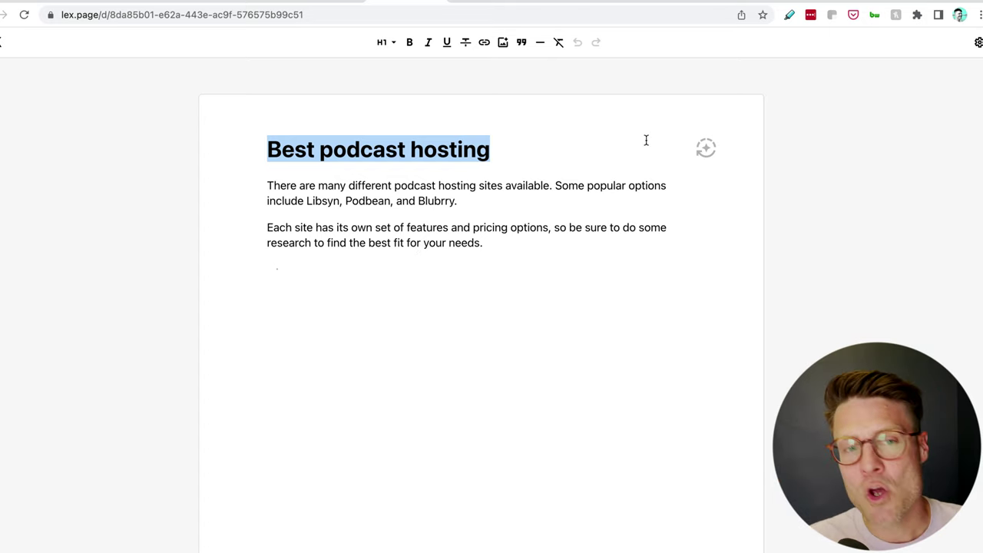
left_click_drag(509, 194, 156, 169)
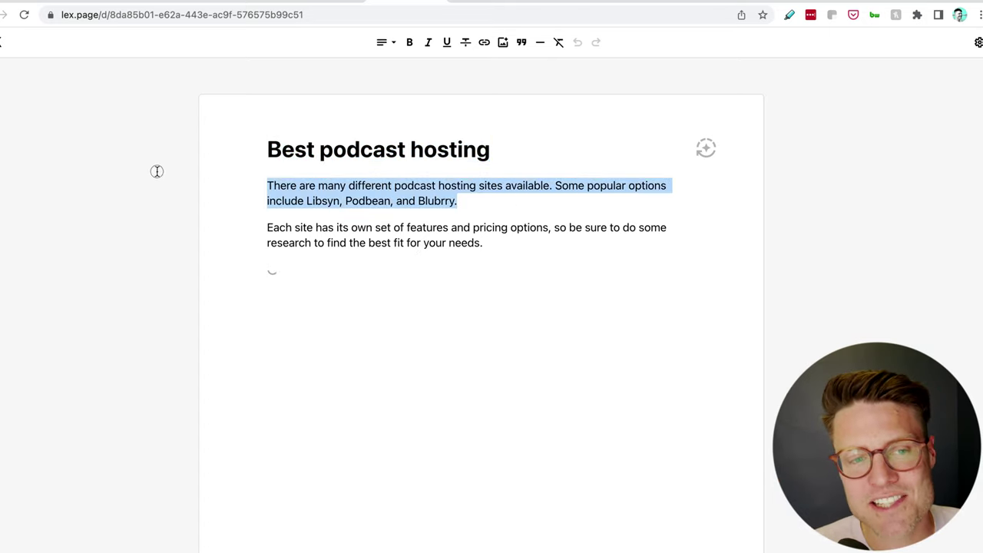
left_click(407, 162)
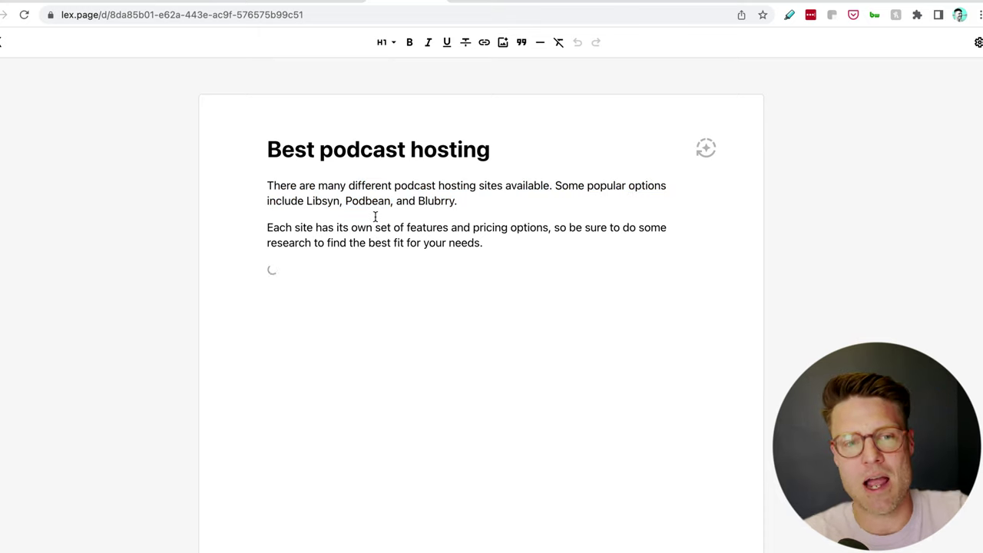
left_click_drag(306, 201, 569, 208)
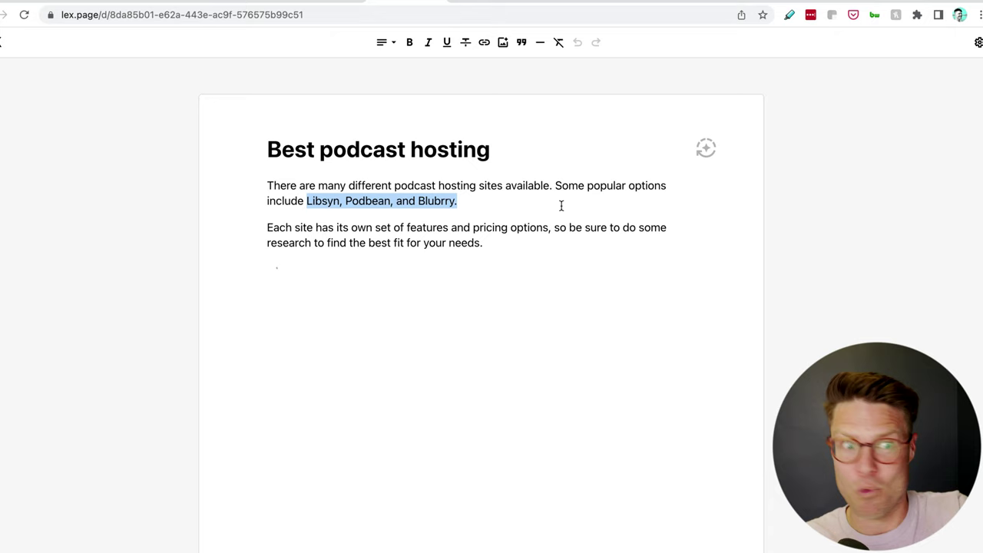
left_click(500, 195)
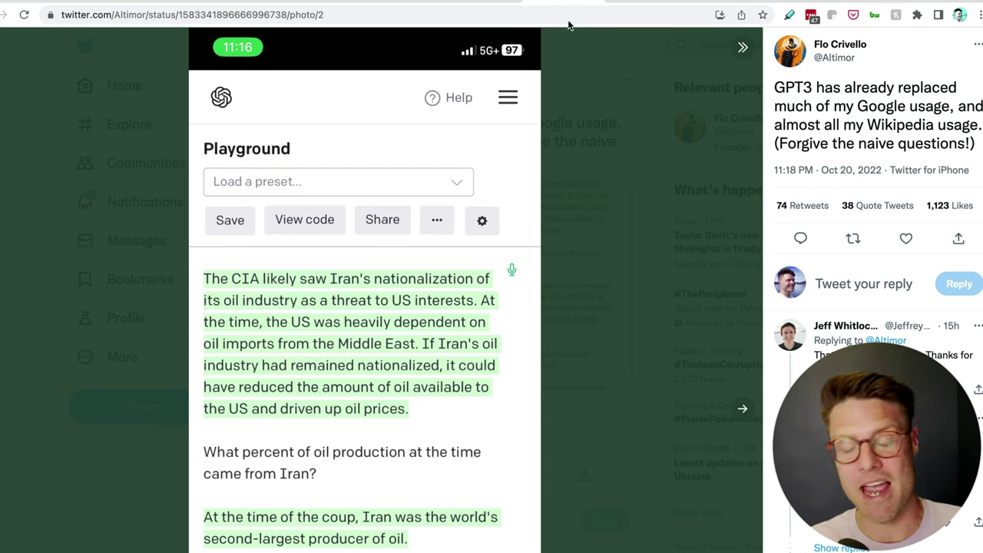
Close the enlarged screenshot to return to the full GPT3 tweet.
left_click(625, 87)
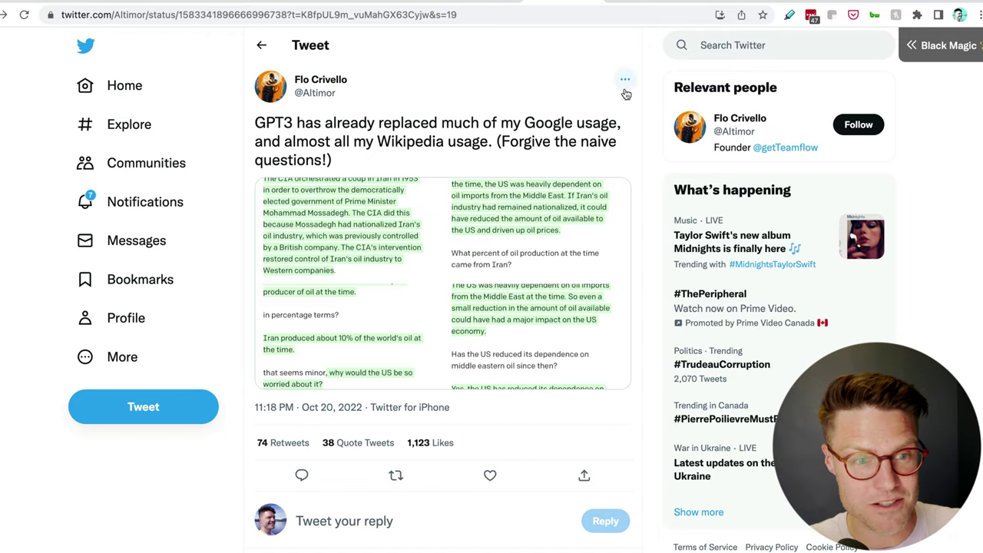